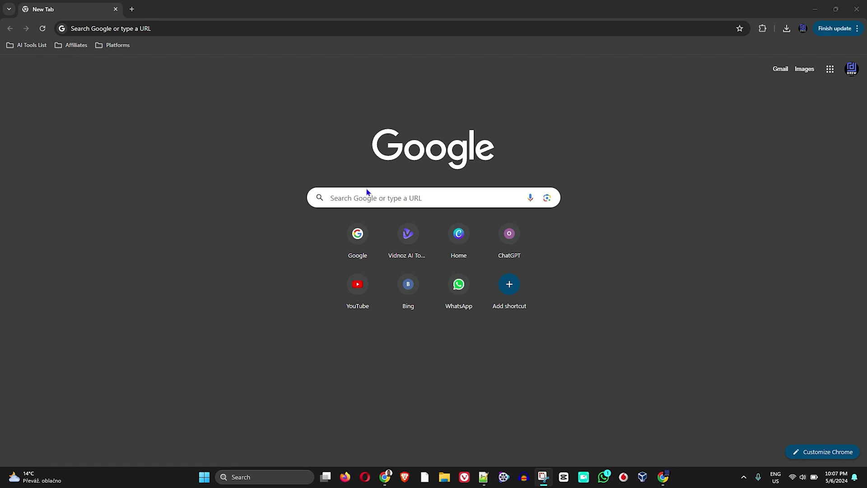
Search Google for 'car' from the New Tab page search box
{"action": "left_click", "coordinate": [367, 193]}
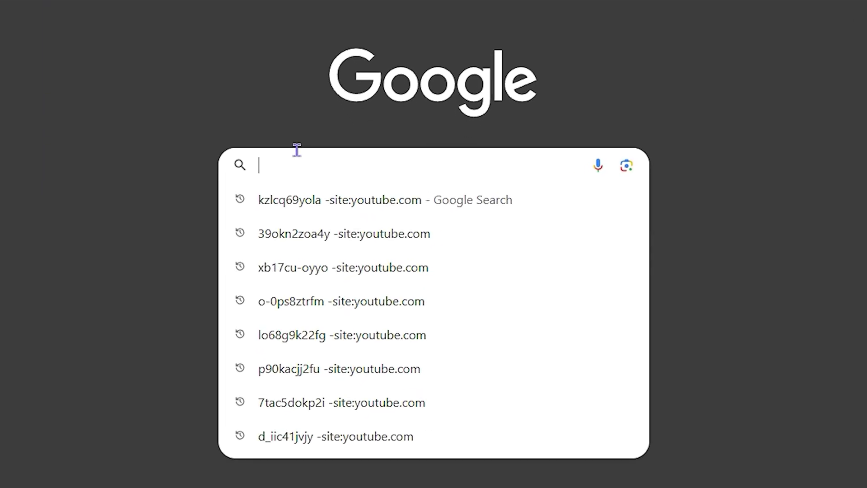
{"action": "type", "text": "c"}
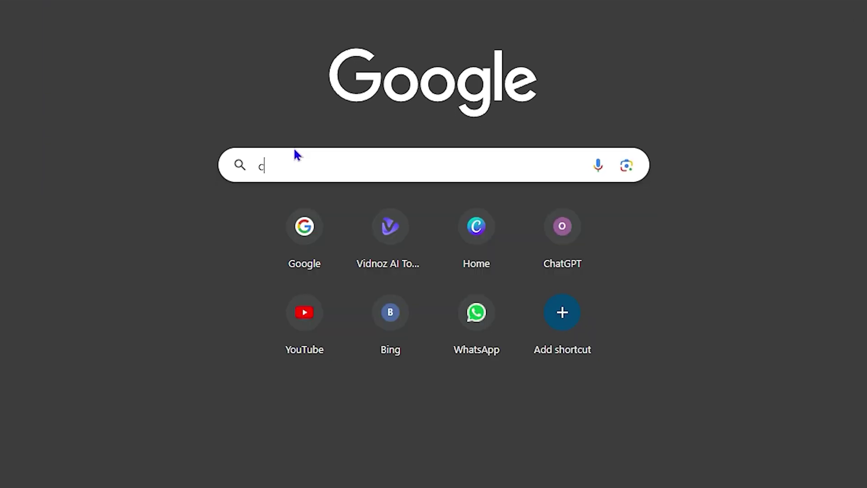
{"action": "key", "text": "BackSpace"}
{"action": "type", "text": "car"}
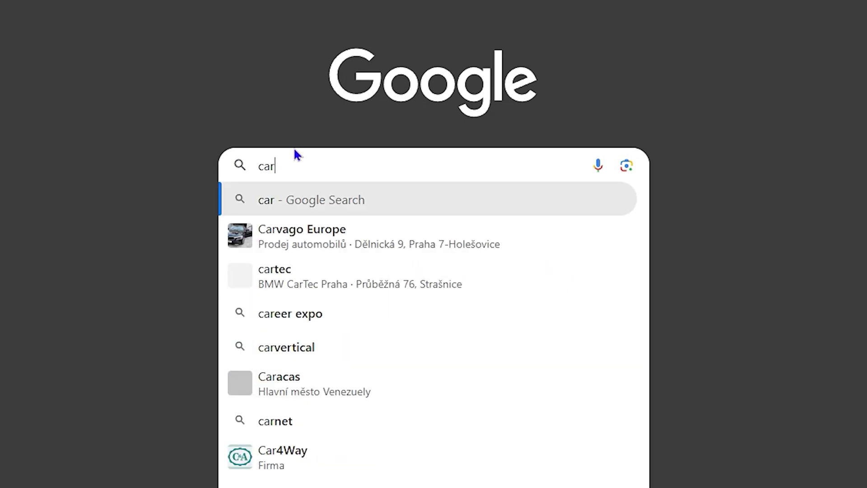
{"action": "key", "text": "Return"}
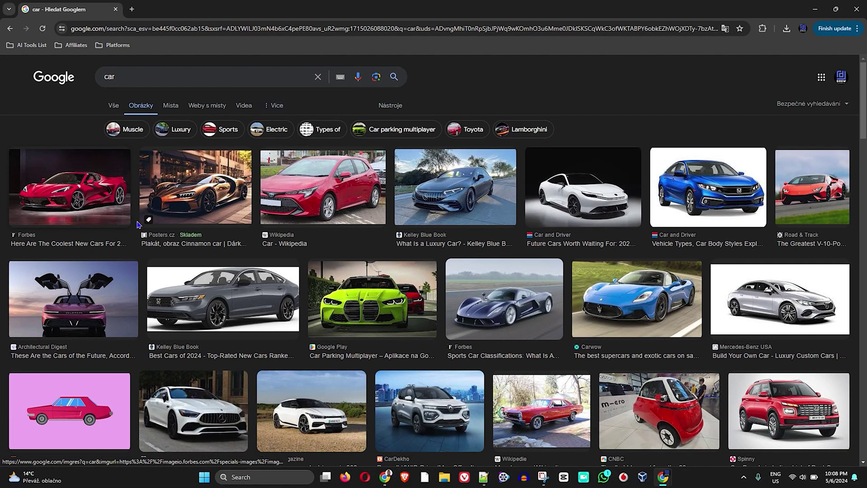
Preview the Car Life Nation Corvette photo and save it to Downloads as 2021-Chevy-Corvette-Red-793x436.jpg
{"action": "left_click", "coordinate": [79, 178]}
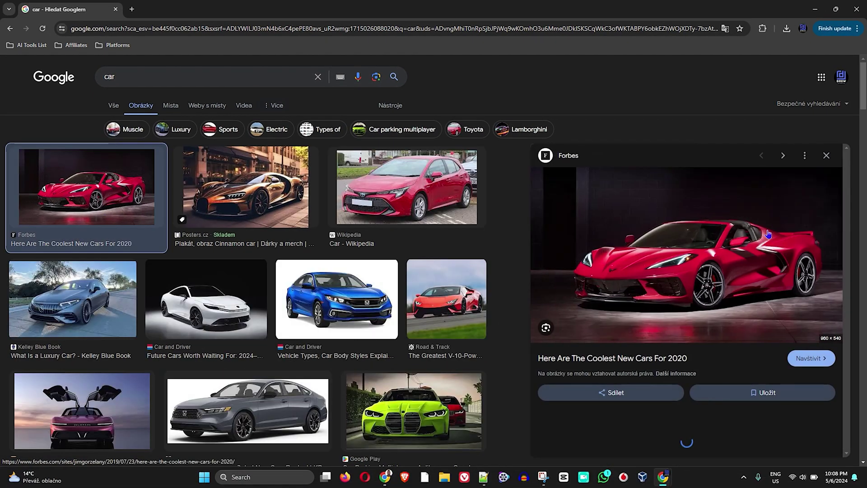
{"action": "scroll", "coordinate": [738, 259], "scroll_direction": "down", "scroll_amount": 5}
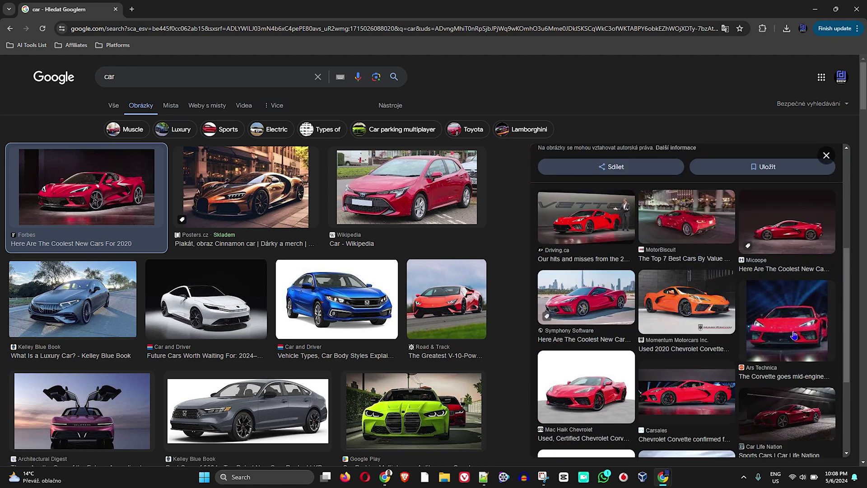
{"action": "left_click", "coordinate": [790, 424]}
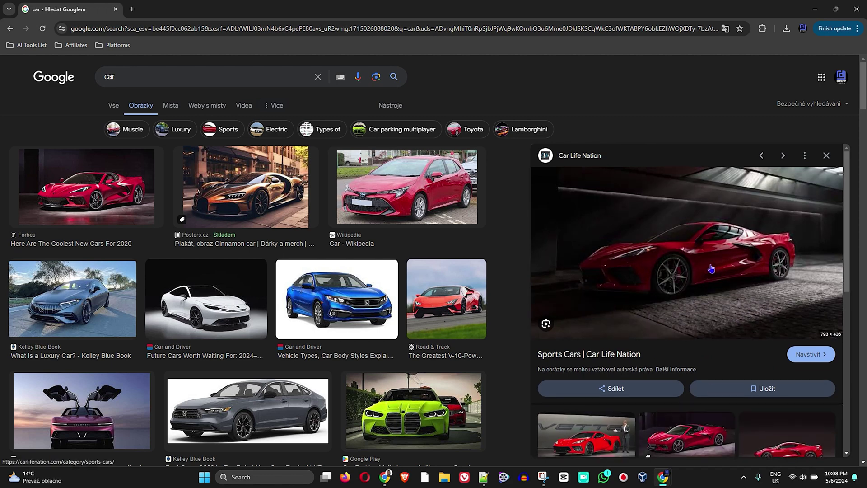
{"action": "right_click", "coordinate": [683, 233]}
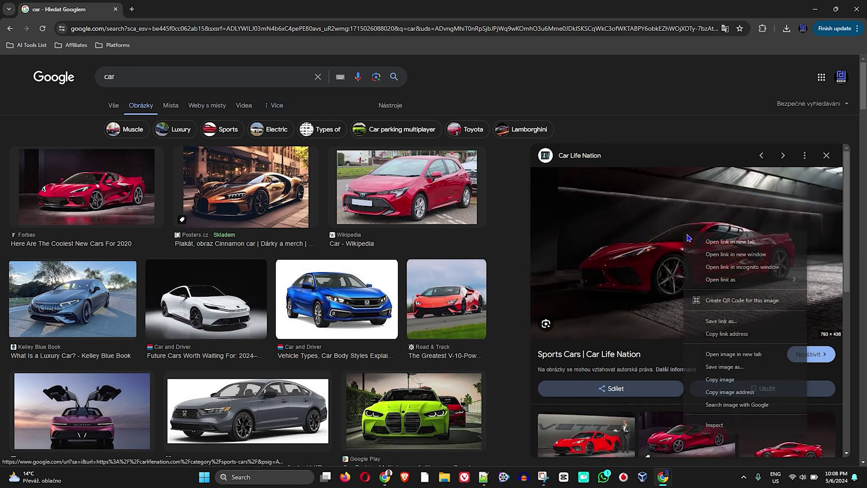
{"action": "left_click", "coordinate": [730, 370]}
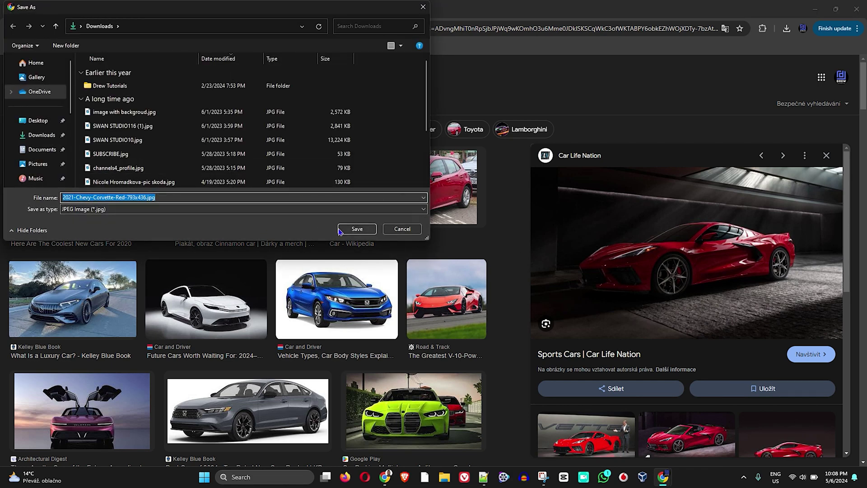
{"action": "left_click", "coordinate": [356, 229]}
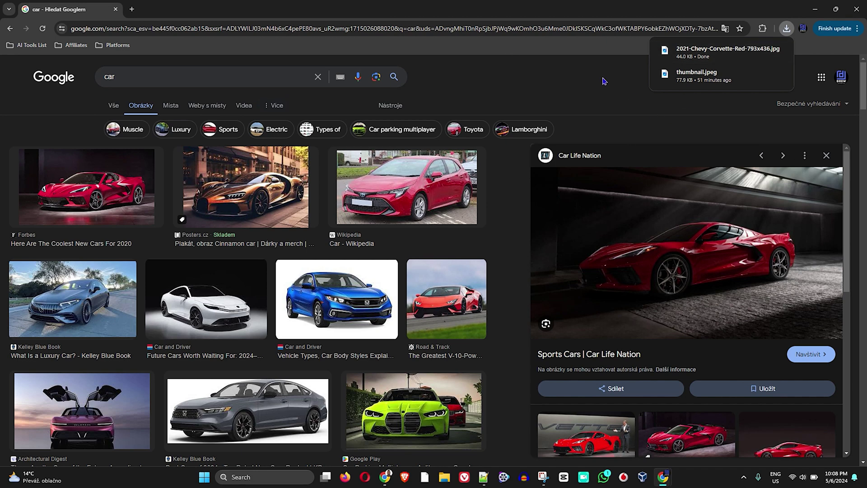
Open a new tab, bring up Customize Chrome, and keep the Dark appearance mode
{"action": "key", "text": "ctrl+t"}
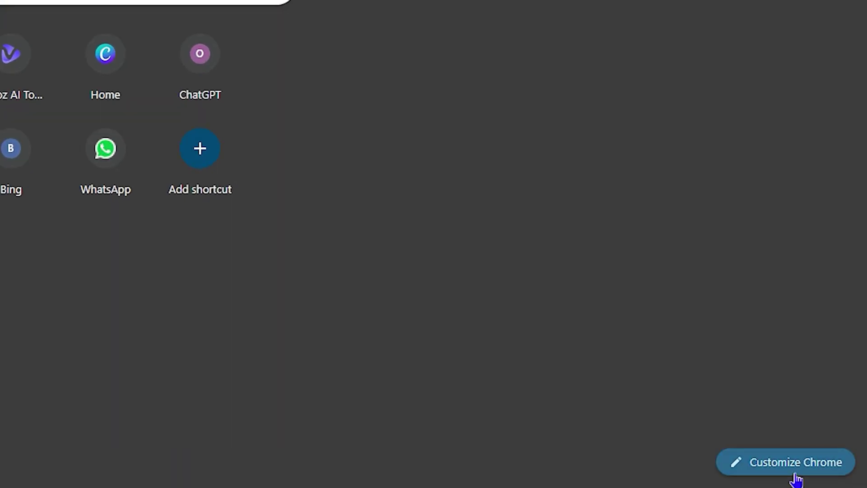
{"action": "left_click", "coordinate": [800, 470]}
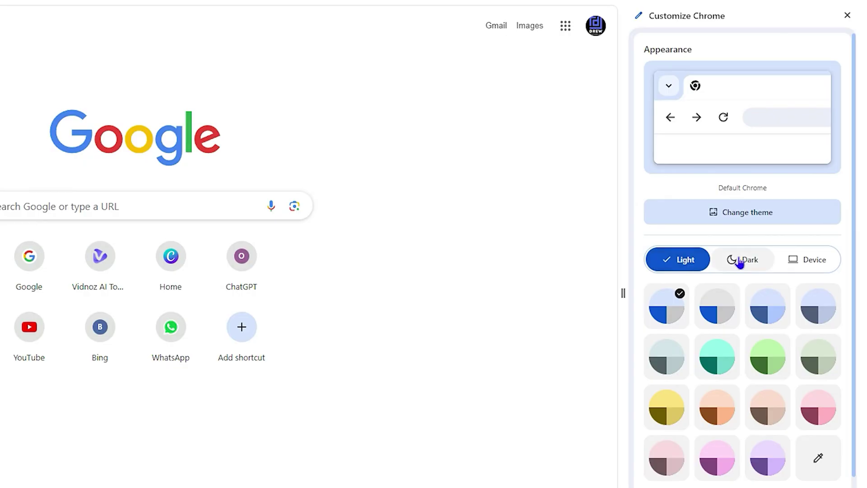
{"action": "left_click", "coordinate": [745, 260]}
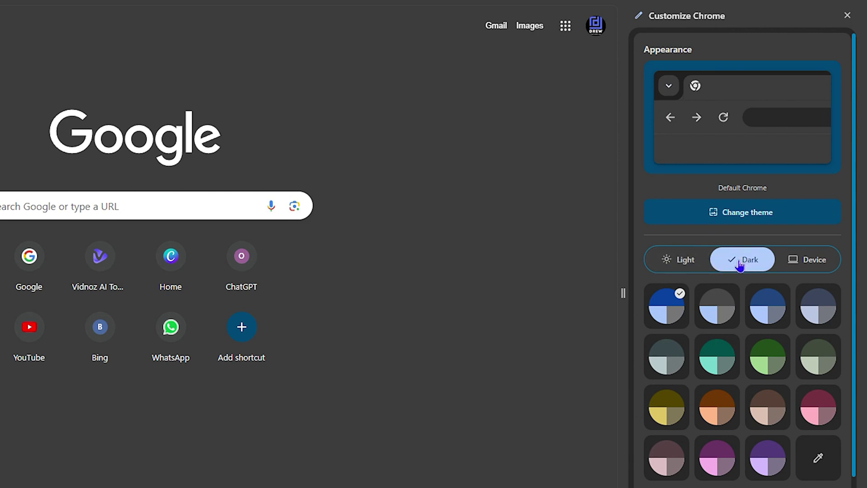
Upload 2021-Chevy-Corvette-Red-793x436.jpg from Downloads as the New Tab background image
{"action": "left_click", "coordinate": [743, 220]}
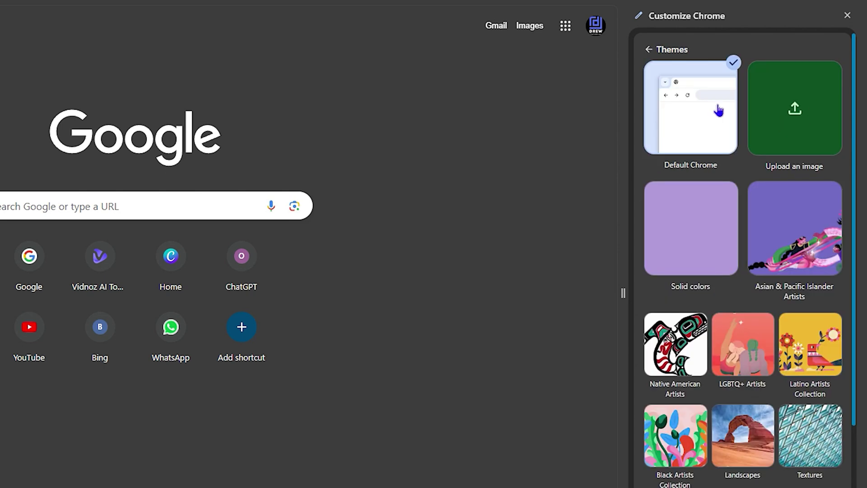
{"action": "left_click", "coordinate": [796, 117]}
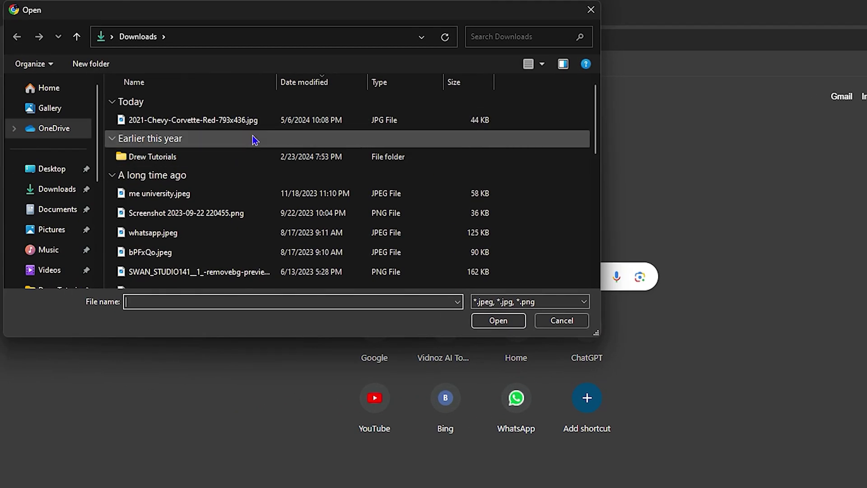
{"action": "left_click", "coordinate": [253, 119]}
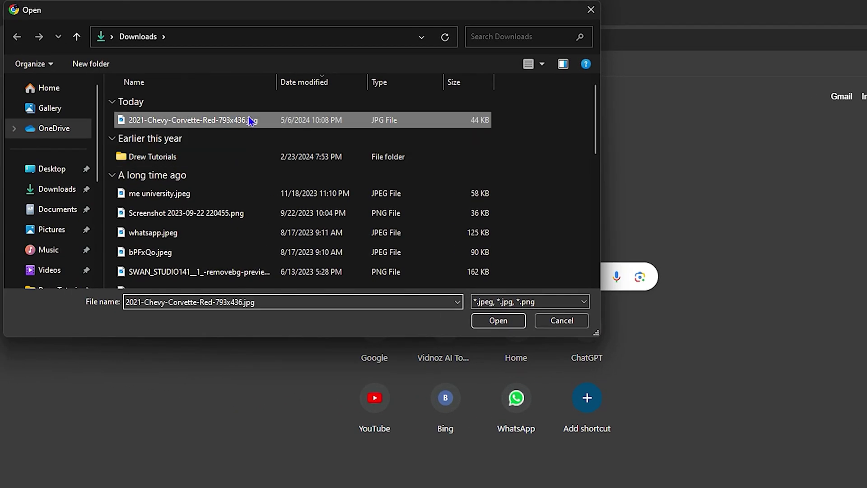
{"action": "left_click", "coordinate": [496, 322]}
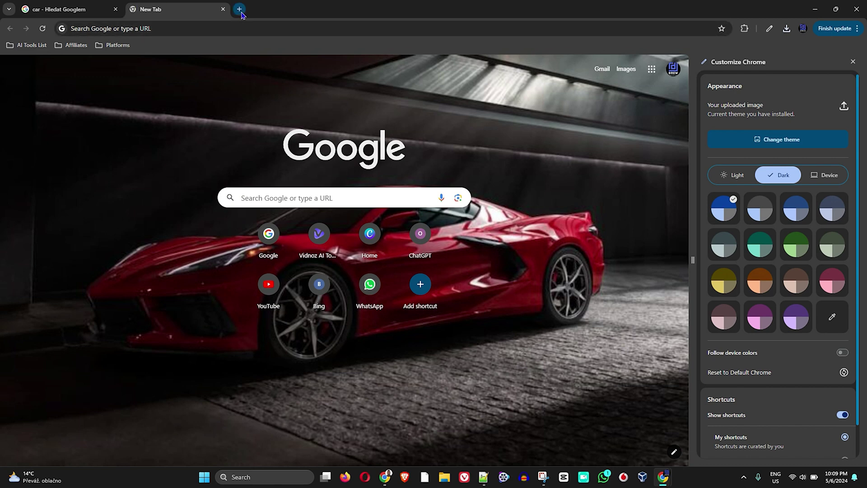
Close the extra tabs, open a fresh new tab and reopen Customize Chrome
{"action": "key", "text": "ctrl+t"}
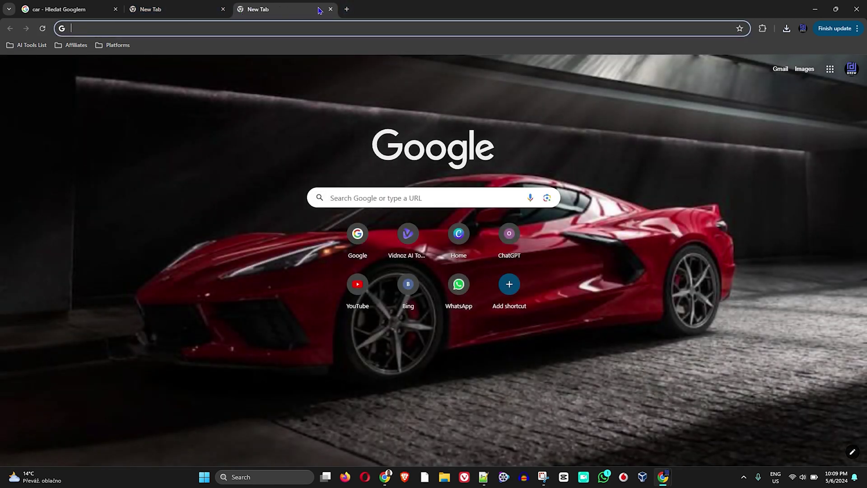
{"action": "left_click", "coordinate": [331, 9]}
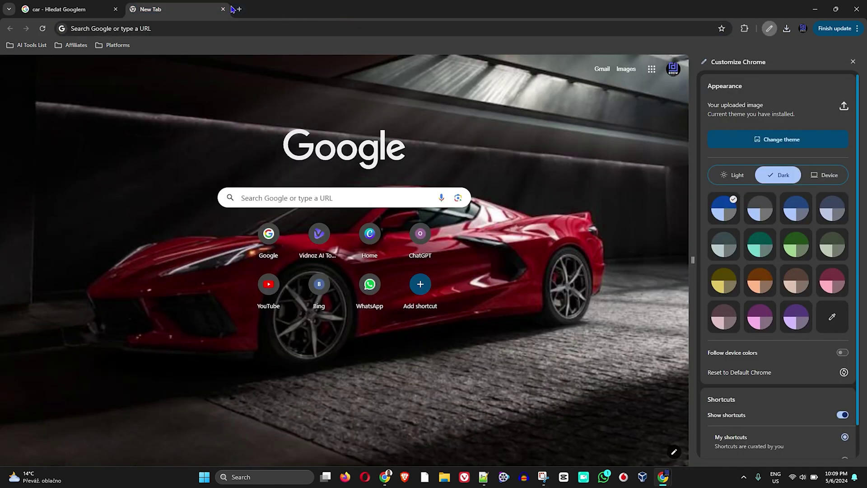
{"action": "left_click", "coordinate": [223, 9]}
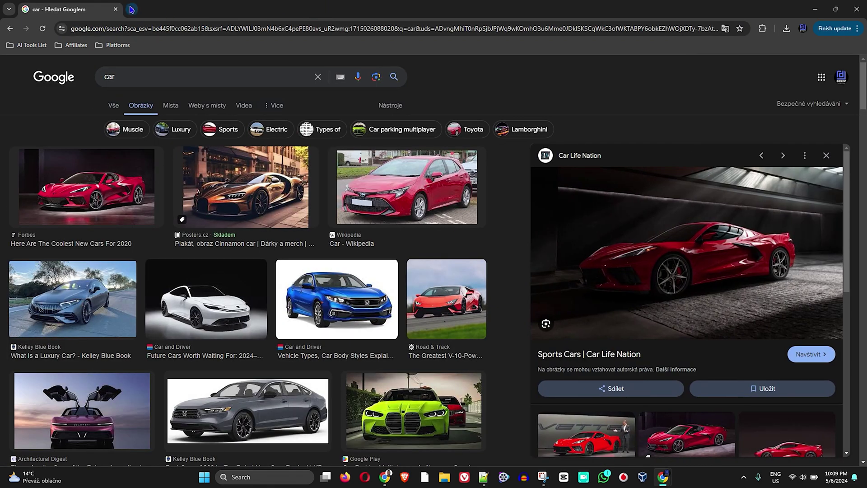
{"action": "left_click", "coordinate": [132, 9]}
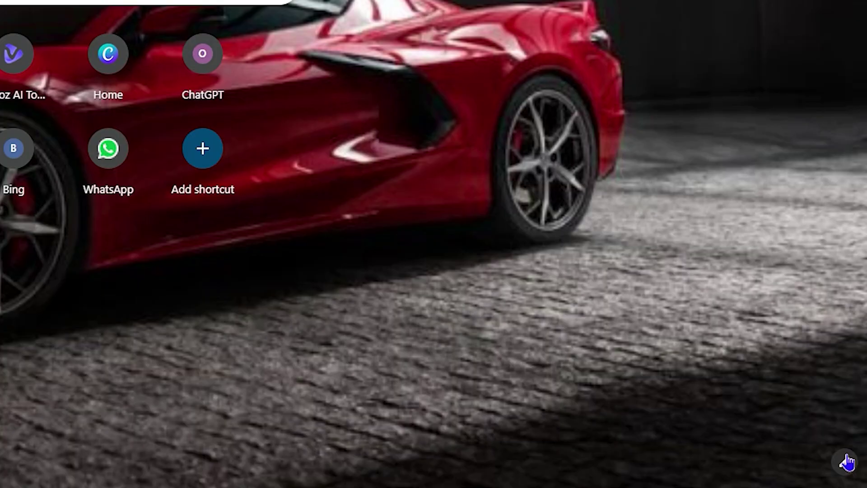
{"action": "left_click", "coordinate": [852, 452]}
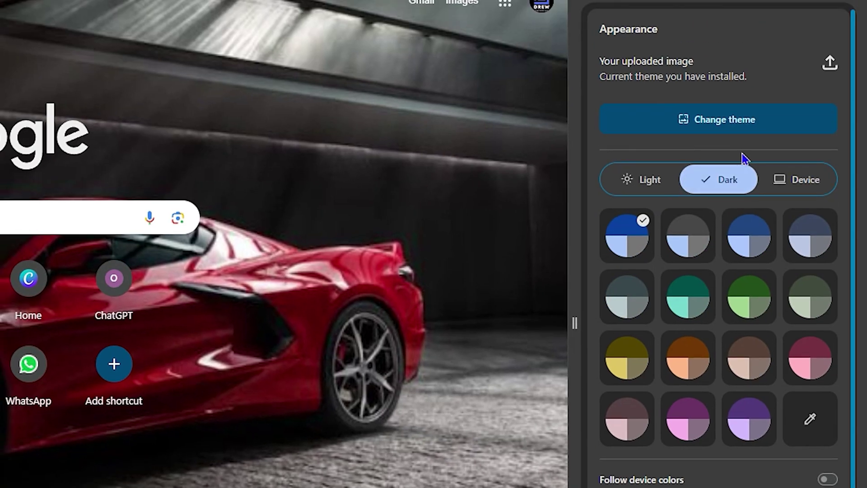
Browse the theme gallery and briefly open the Art collection
{"action": "left_click", "coordinate": [776, 131]}
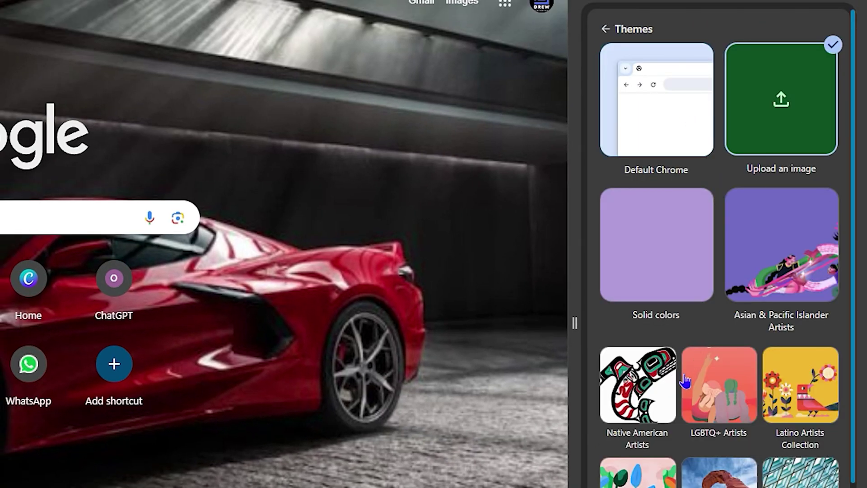
{"action": "scroll", "coordinate": [690, 365], "scroll_direction": "down", "scroll_amount": 5}
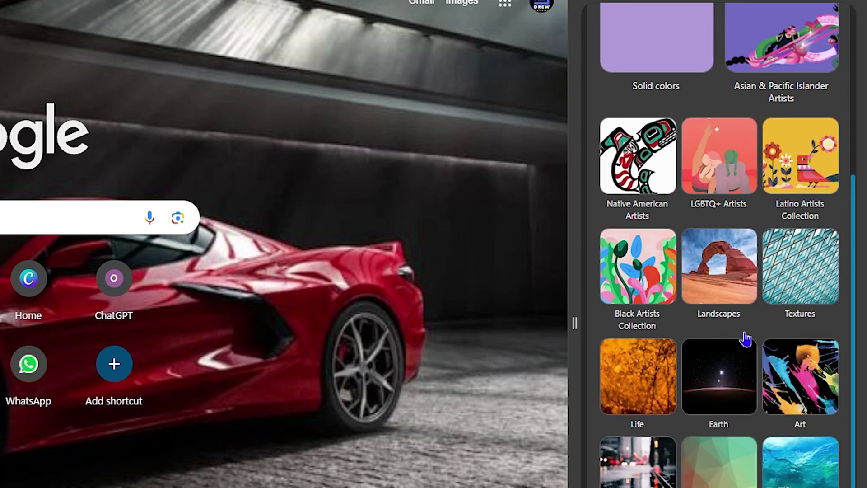
{"action": "left_click", "coordinate": [793, 383]}
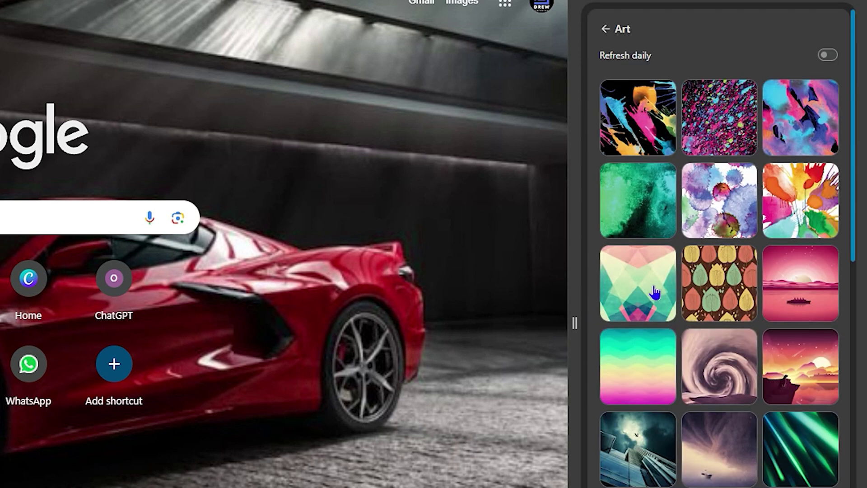
{"action": "left_click", "coordinate": [602, 30]}
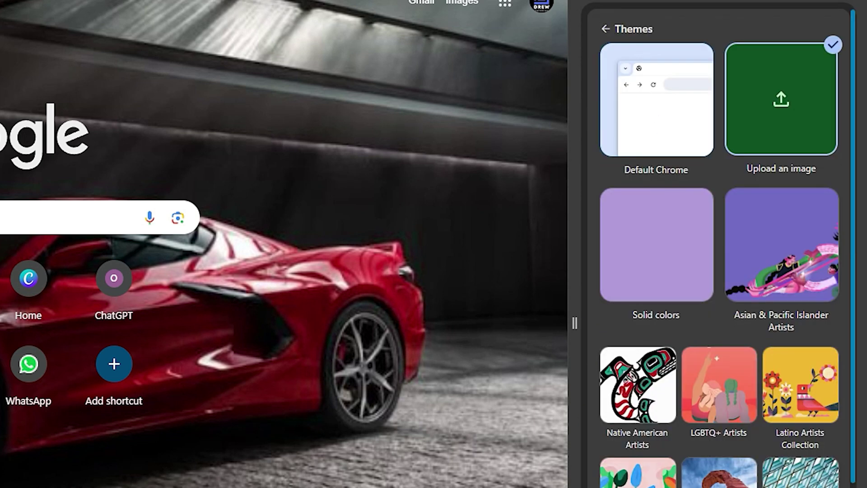
Look through the Earth wallpaper collection, then open the Art collection
{"action": "scroll", "coordinate": [741, 452], "scroll_direction": "down", "scroll_amount": 5}
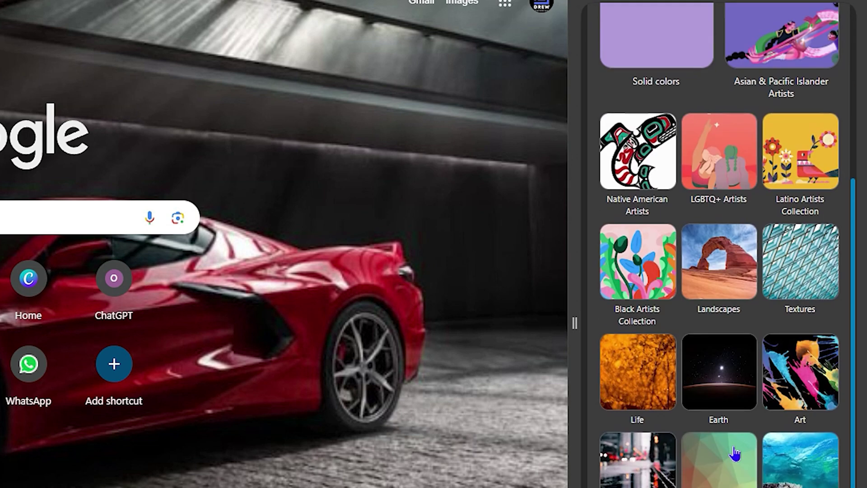
{"action": "left_click", "coordinate": [730, 368]}
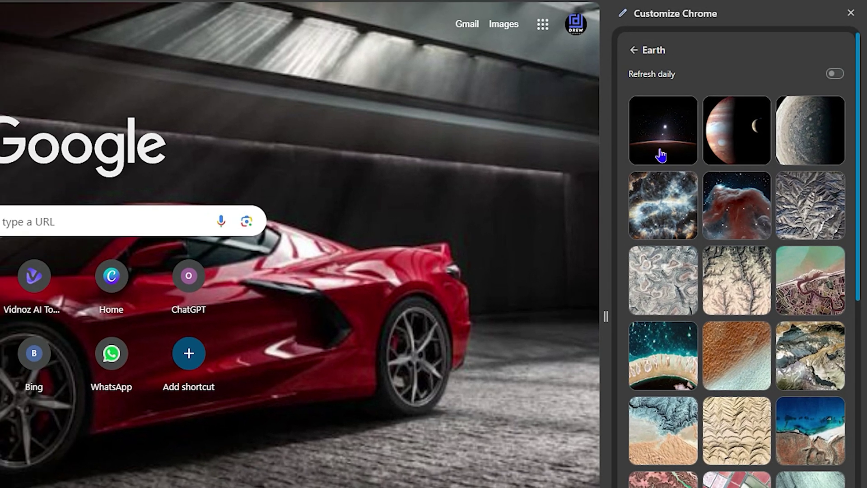
{"action": "left_click", "coordinate": [634, 49]}
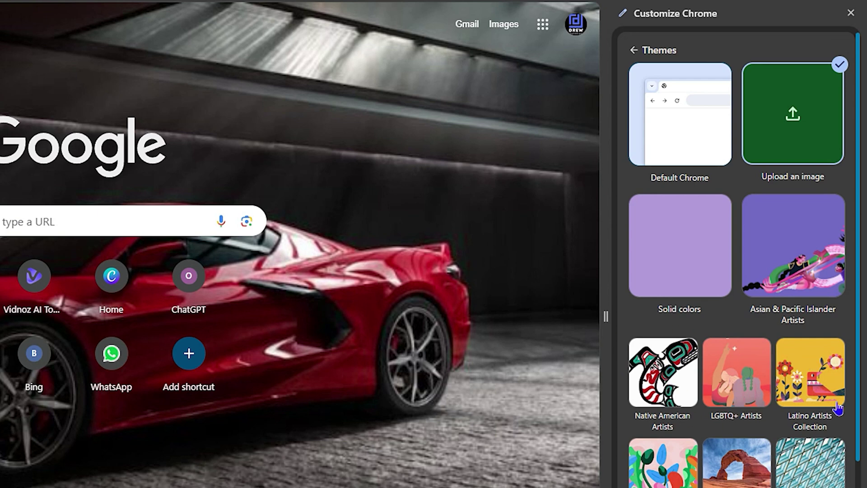
{"action": "scroll", "coordinate": [767, 483], "scroll_direction": "down", "scroll_amount": 5}
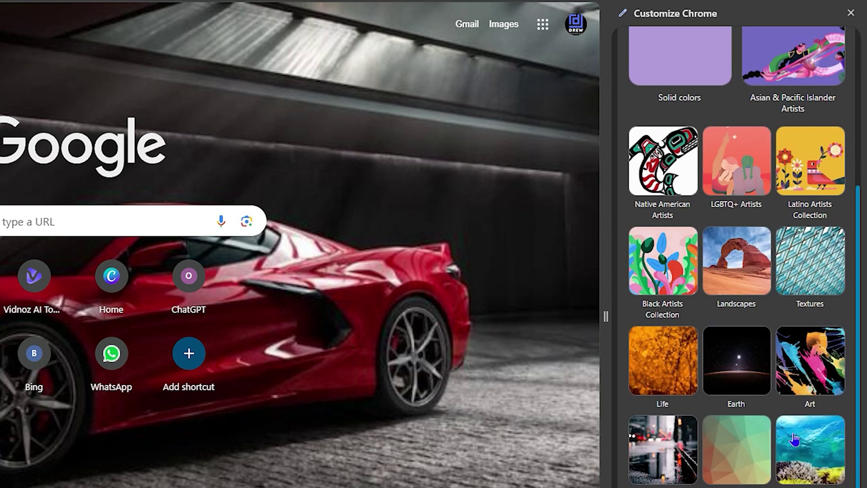
{"action": "left_click", "coordinate": [821, 365]}
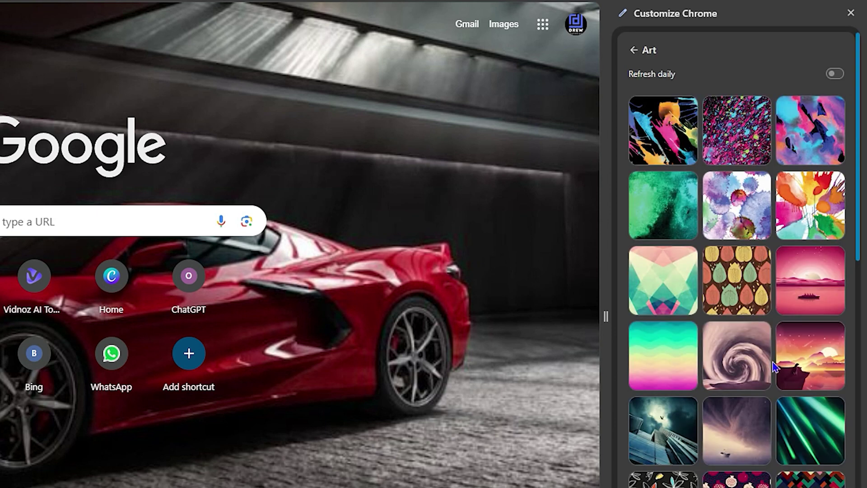
Apply the colourful Watercolor paint-splash Art wallpaper, then go back to the theme categories
{"action": "left_click", "coordinate": [667, 130]}
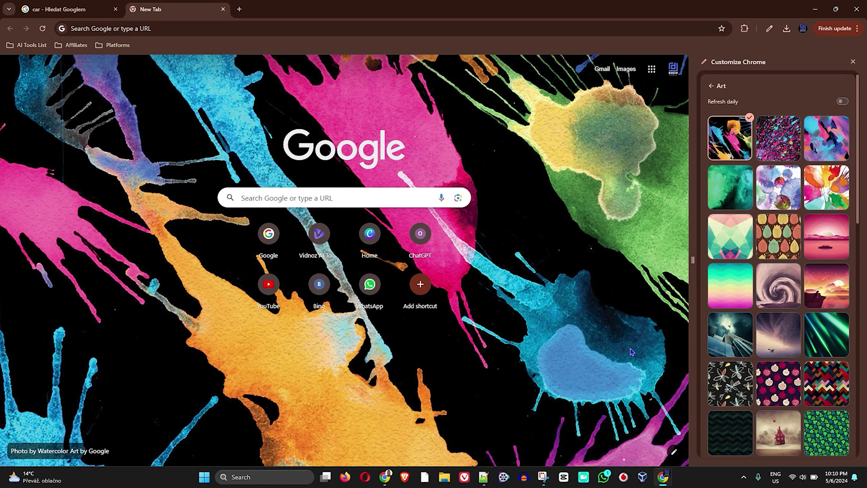
{"action": "scroll", "coordinate": [793, 352], "scroll_direction": "down", "scroll_amount": 15}
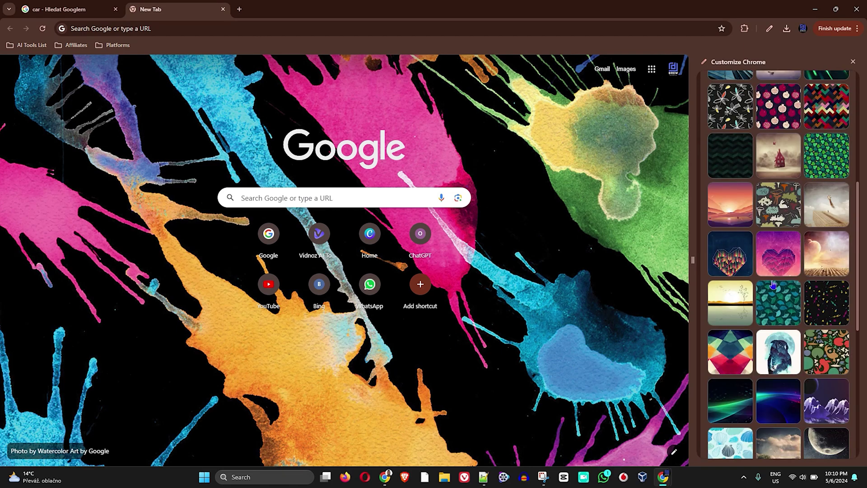
{"action": "scroll", "coordinate": [792, 352], "scroll_direction": "up", "scroll_amount": 15}
{"action": "left_click", "coordinate": [710, 88]}
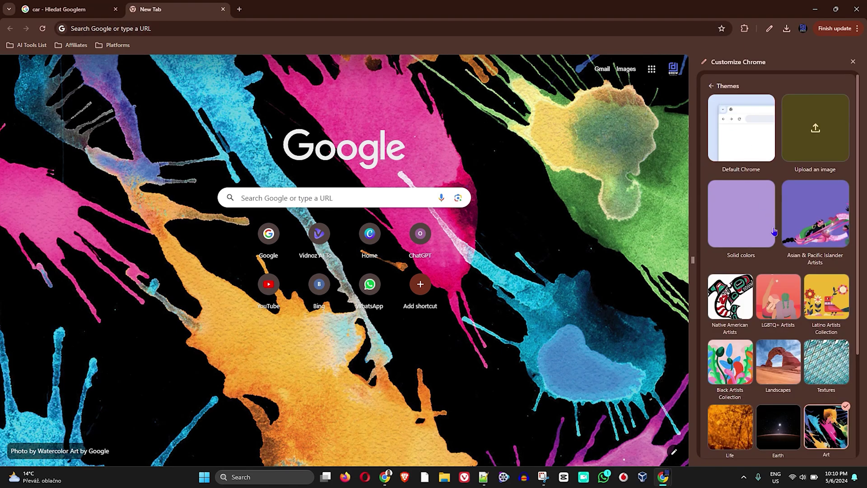
{"action": "scroll", "coordinate": [783, 341], "scroll_direction": "down", "scroll_amount": 3}
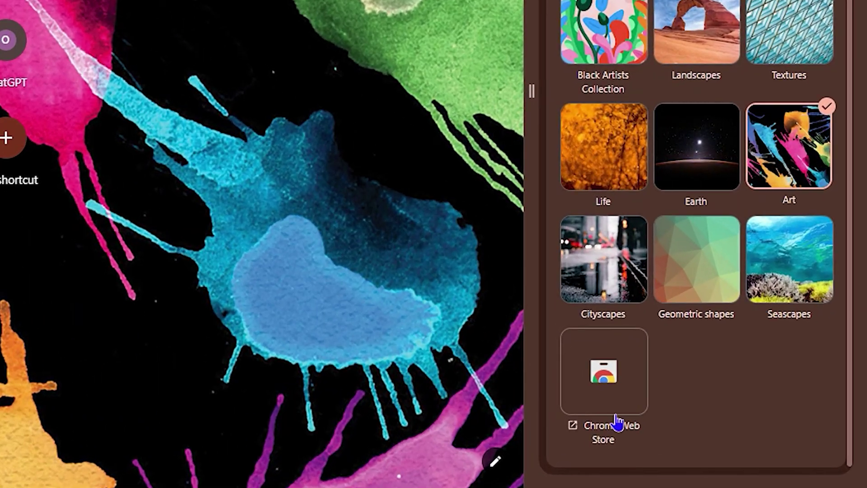
Open the Chrome Web Store themes page and browse Artist Series, Animals and Art & Design
{"action": "left_click", "coordinate": [623, 397]}
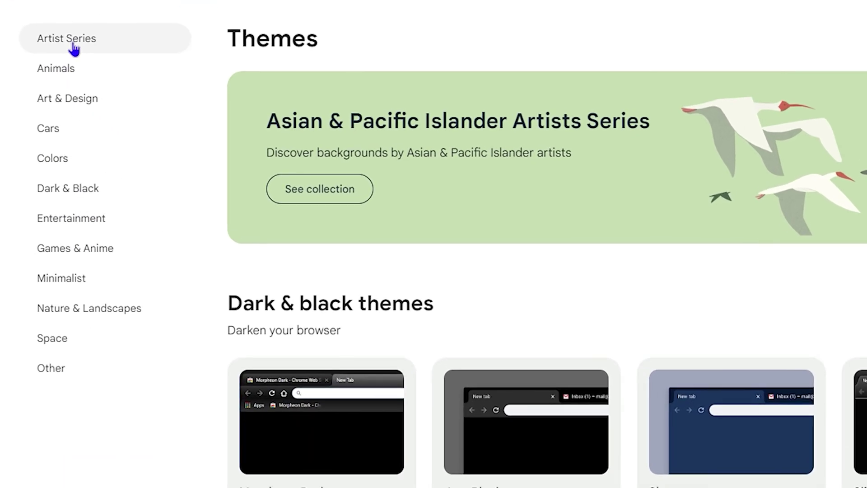
{"action": "left_click", "coordinate": [71, 41]}
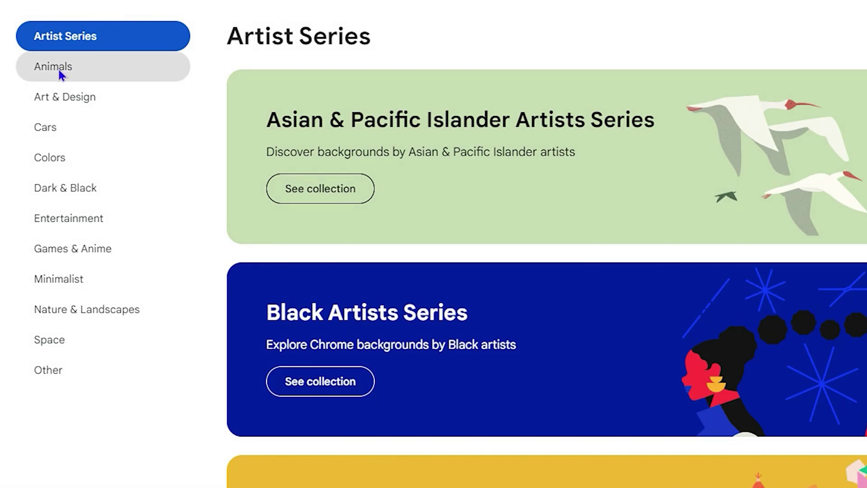
{"action": "left_click", "coordinate": [61, 69]}
{"action": "left_click", "coordinate": [57, 97]}
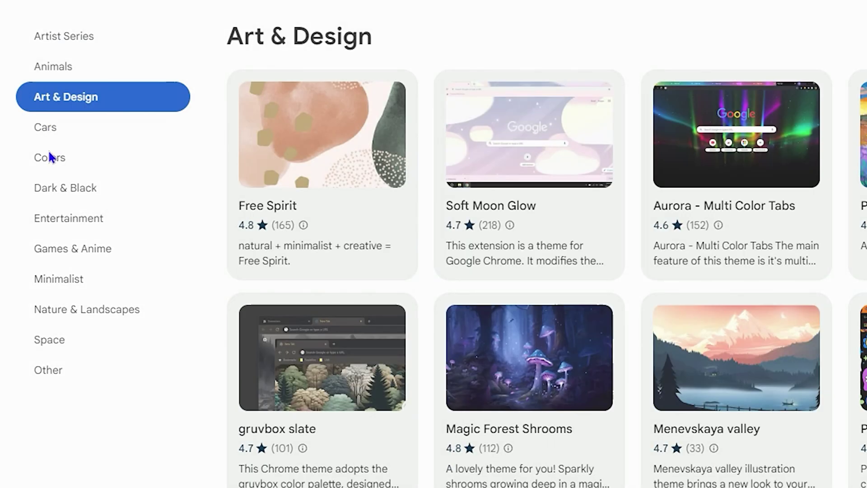
Browse Colors and Dark & Black, then scroll through the Entertainment themes
{"action": "left_click", "coordinate": [47, 162]}
{"action": "left_click", "coordinate": [67, 192]}
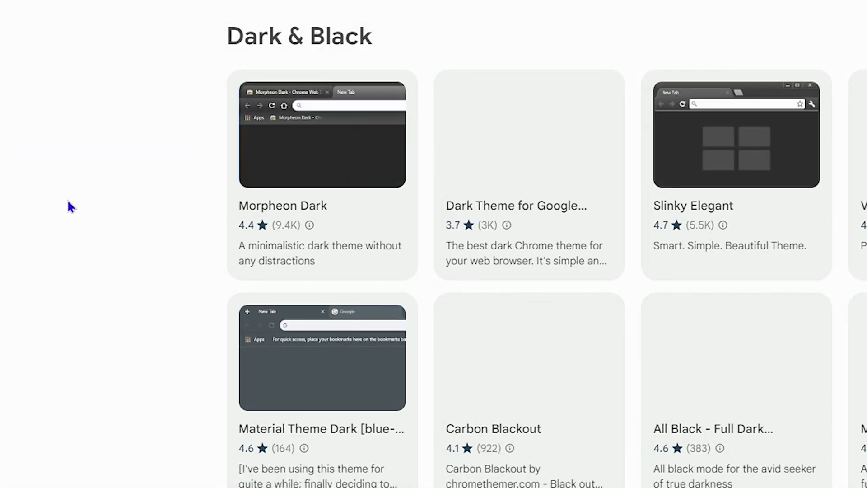
{"action": "left_click", "coordinate": [63, 220]}
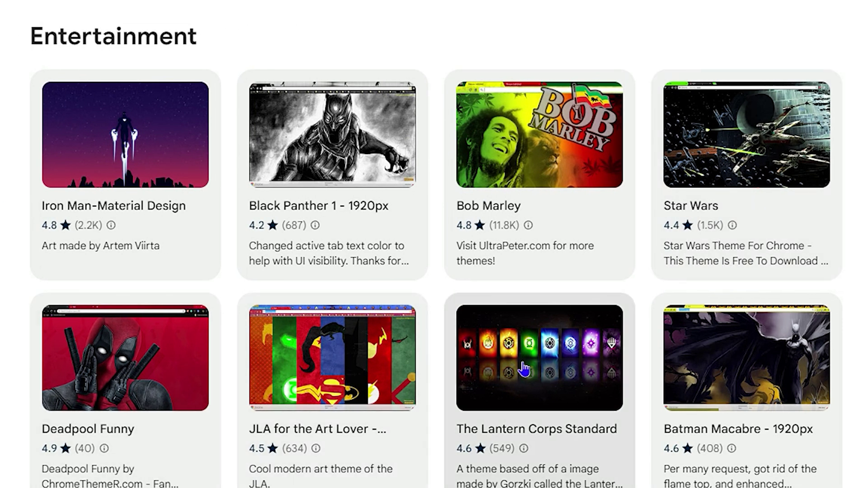
{"action": "scroll", "coordinate": [561, 369], "scroll_direction": "down", "scroll_amount": 10}
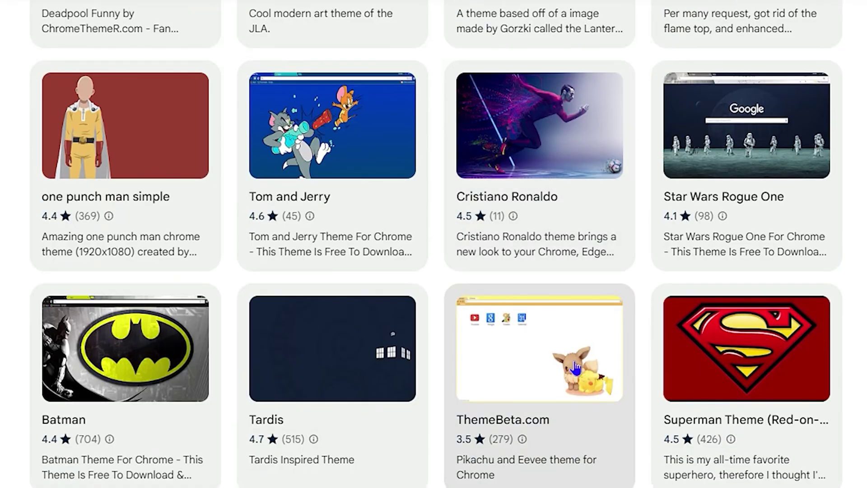
{"action": "scroll", "coordinate": [576, 369], "scroll_direction": "down", "scroll_amount": 8}
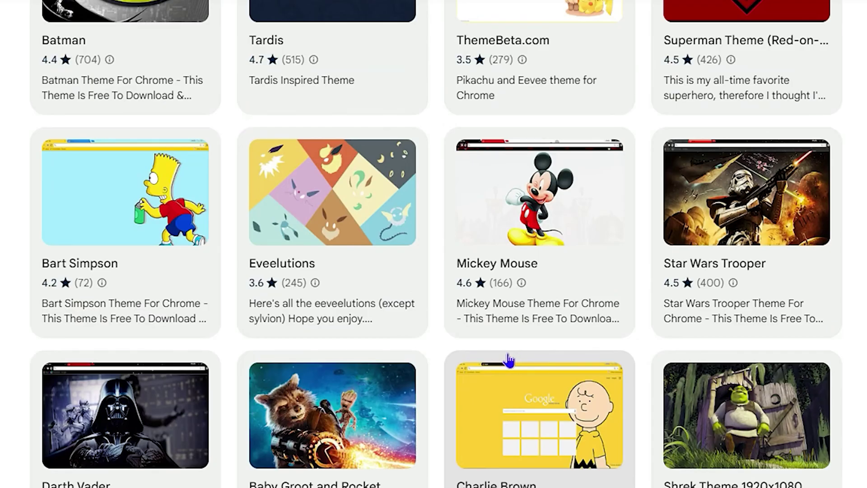
{"action": "scroll", "coordinate": [497, 359], "scroll_direction": "down", "scroll_amount": 11}
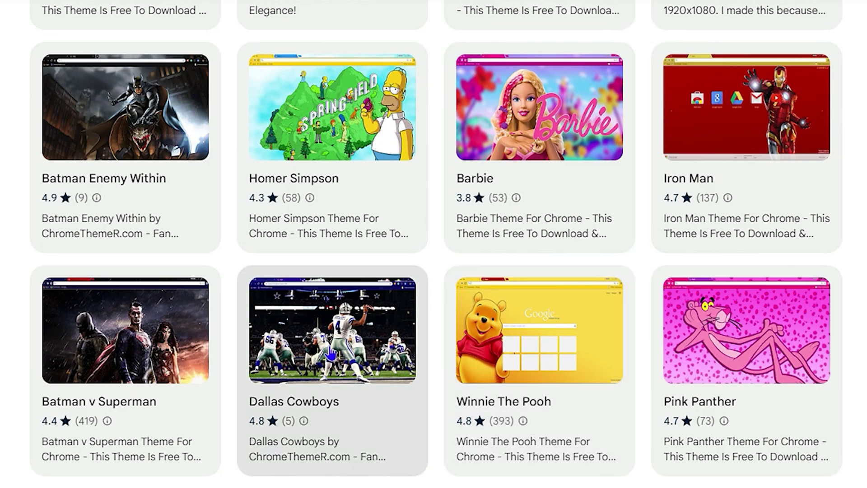
{"action": "scroll", "coordinate": [364, 310], "scroll_direction": "down", "scroll_amount": 10}
{"action": "scroll", "coordinate": [393, 298], "scroll_direction": "up", "scroll_amount": 5}
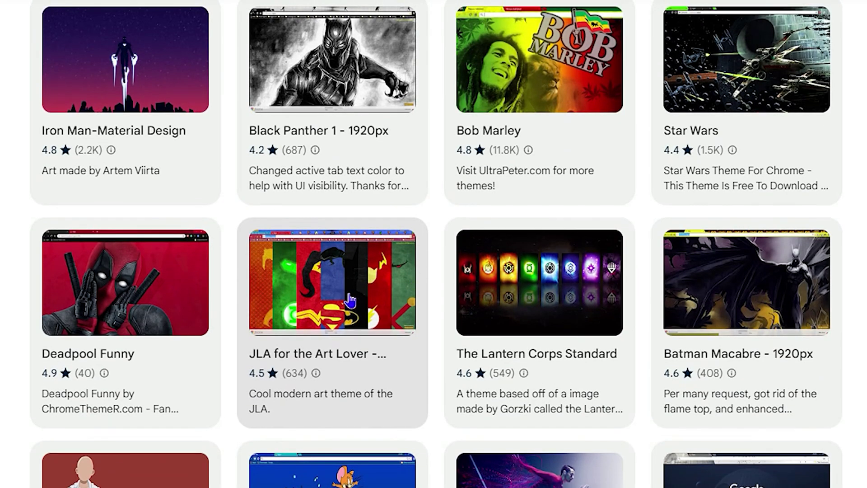
{"action": "scroll", "coordinate": [394, 291], "scroll_direction": "up", "scroll_amount": 2}
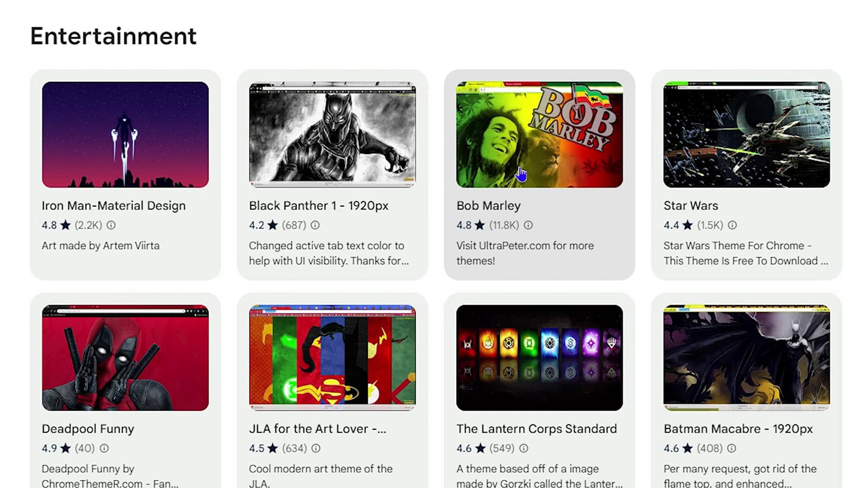
Add the Bob Marley theme to Chrome and close the car search tab
{"action": "left_click", "coordinate": [535, 147]}
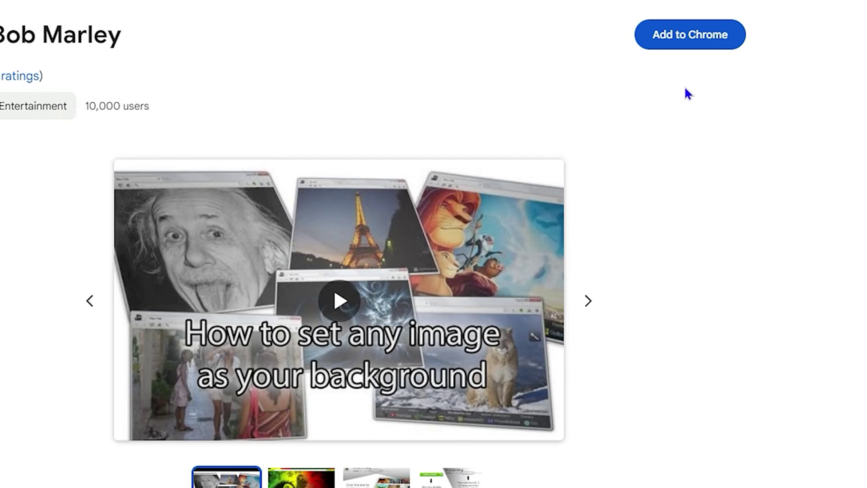
{"action": "left_click", "coordinate": [691, 36]}
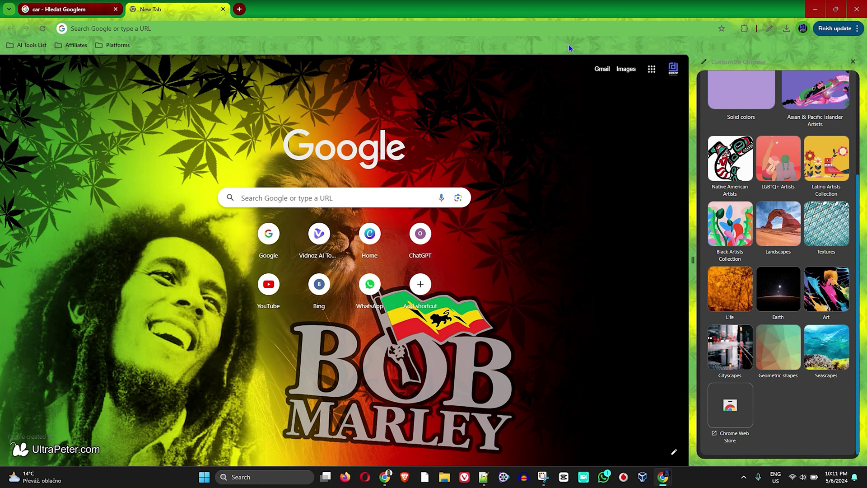
{"action": "left_click", "coordinate": [116, 9]}
Open a fresh new tab to view the Bob Marley background
{"action": "left_click", "coordinate": [131, 9]}
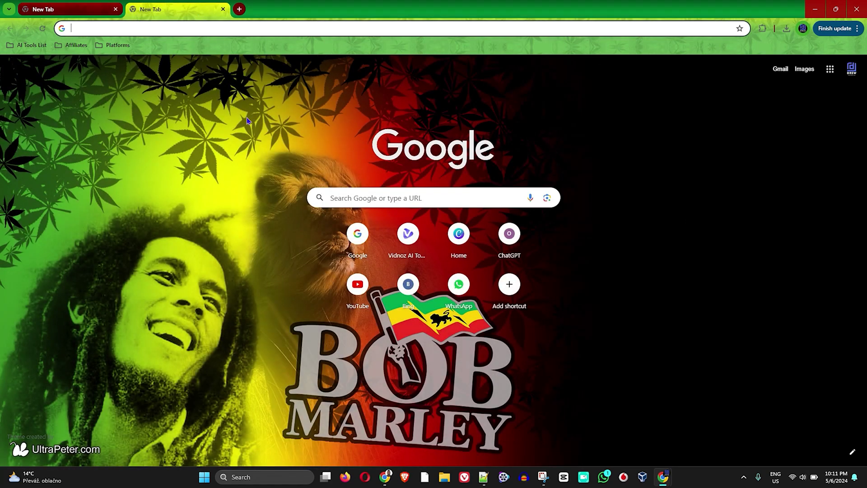
{"action": "left_click", "coordinate": [108, 10]}
{"action": "left_click", "coordinate": [145, 9]}
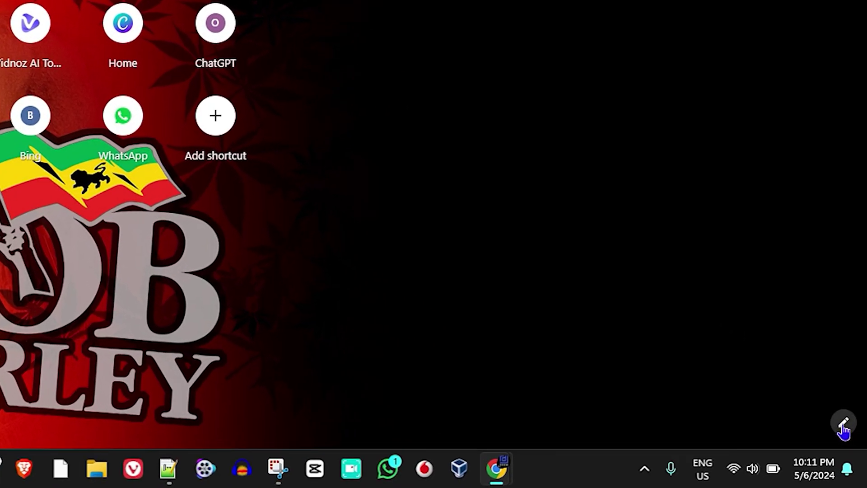
Switch the theme from Bob Marley back to Default Chrome and close the side panel
{"action": "left_click", "coordinate": [844, 427]}
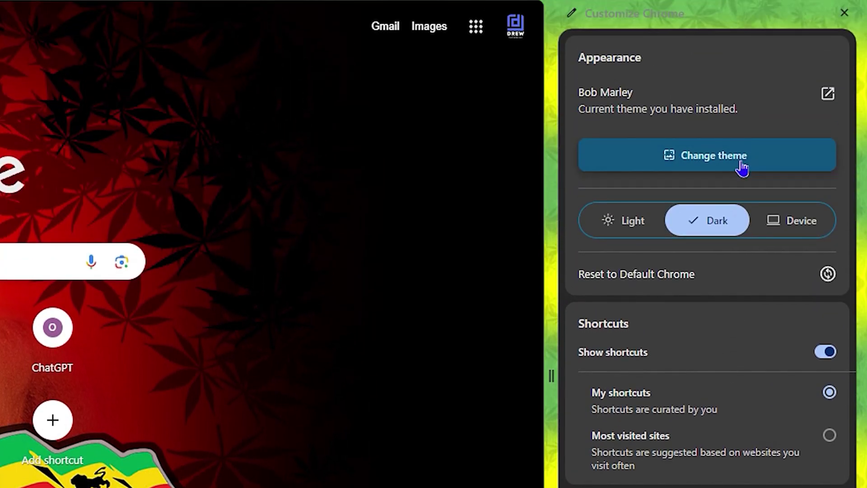
{"action": "left_click", "coordinate": [742, 167]}
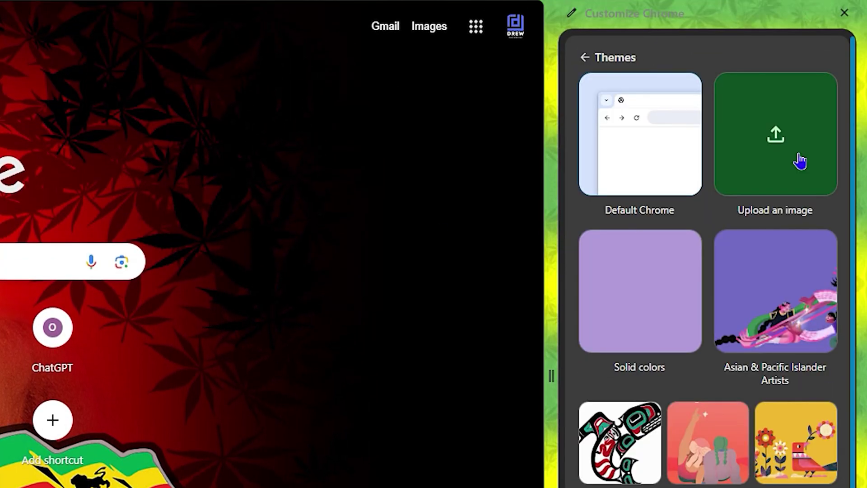
{"action": "left_click", "coordinate": [686, 132]}
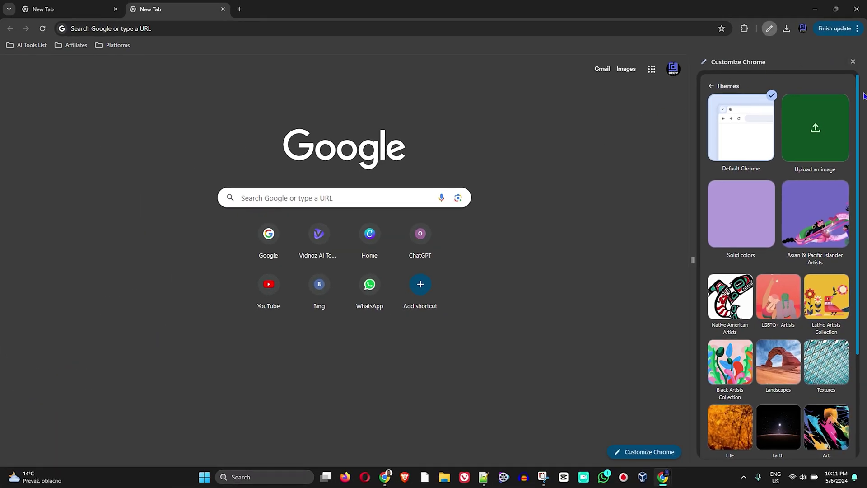
{"action": "left_click", "coordinate": [858, 63]}
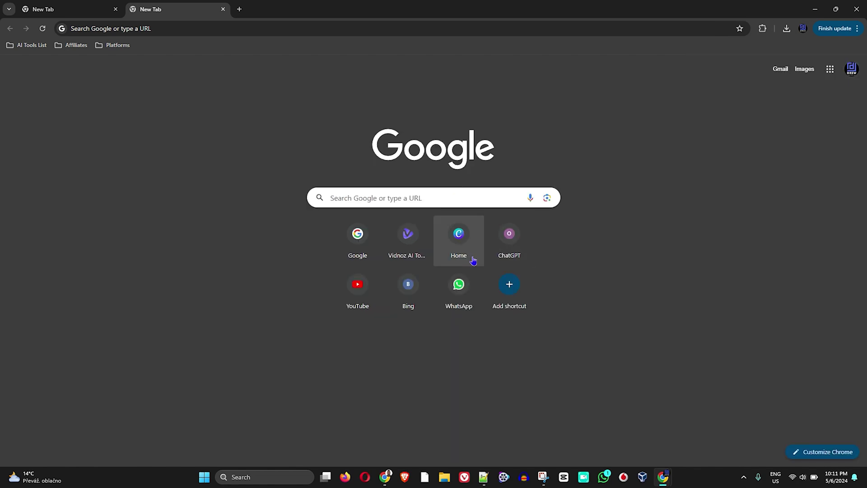